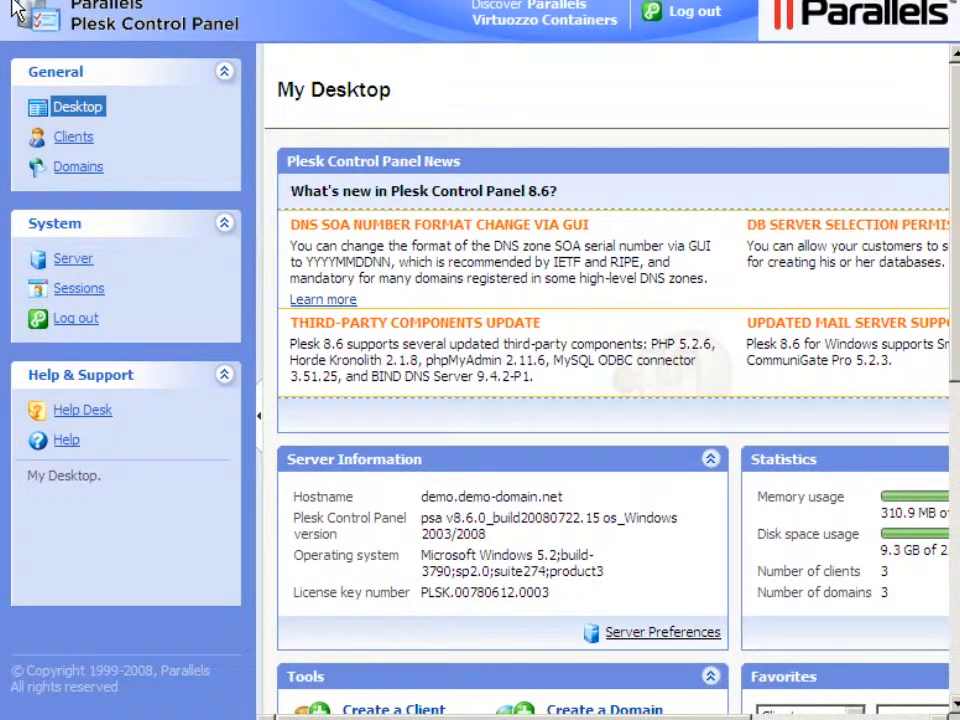
# - Open the server's Application Vault to view the site application packages
pyautogui.click(71, 262)
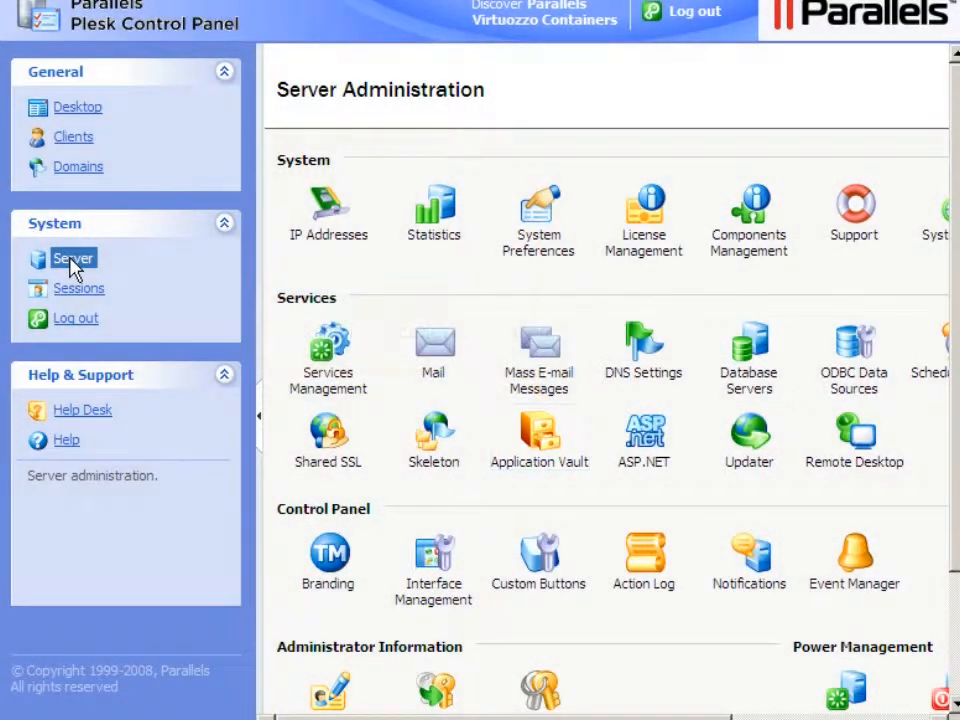
pyautogui.click(540, 468)
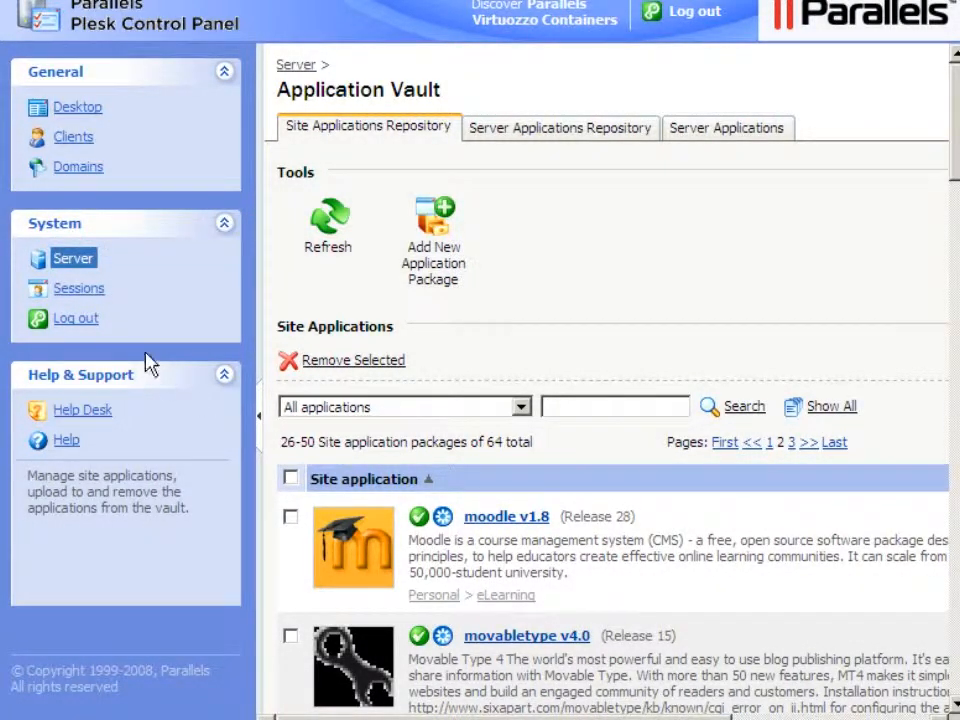
# - Go to demo-domain.net from the Domains list and open its Web Applications page
pyautogui.click(75, 170)
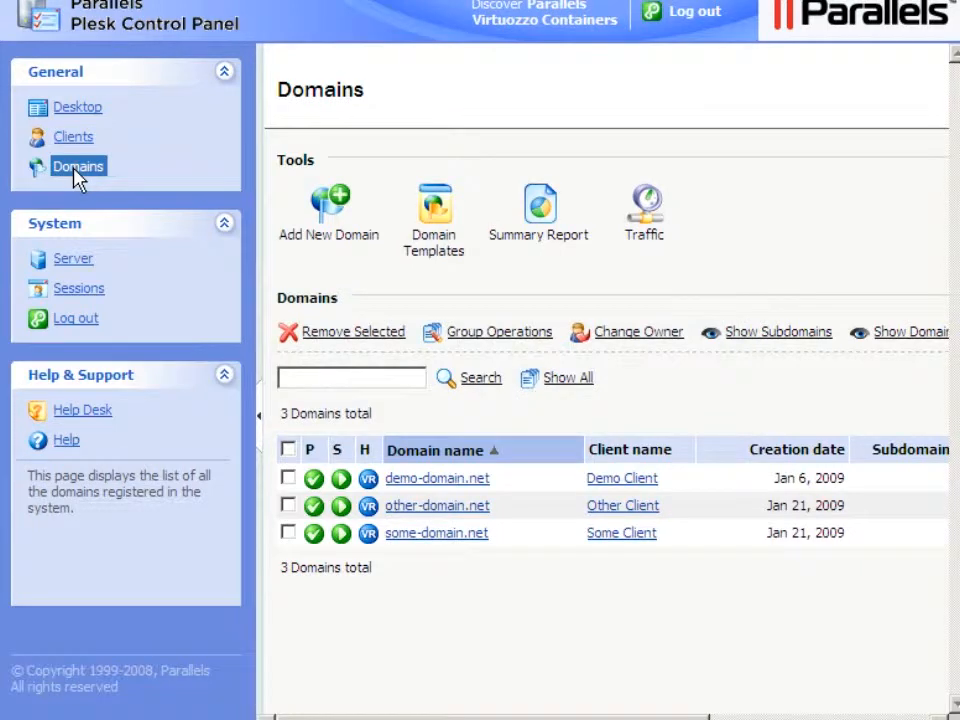
pyautogui.click(437, 480)
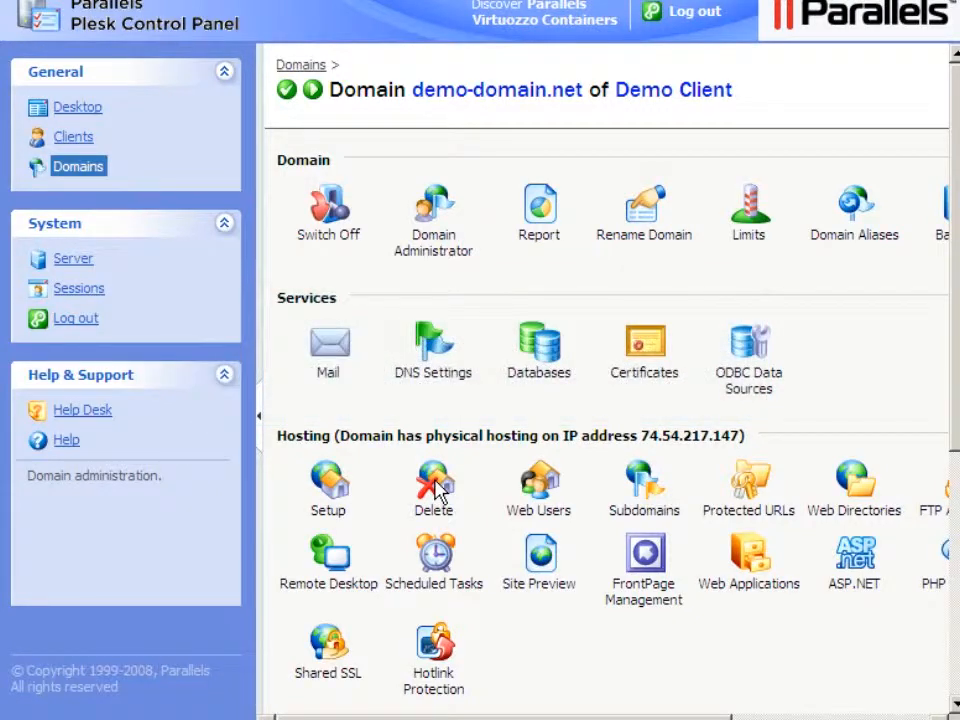
pyautogui.click(748, 590)
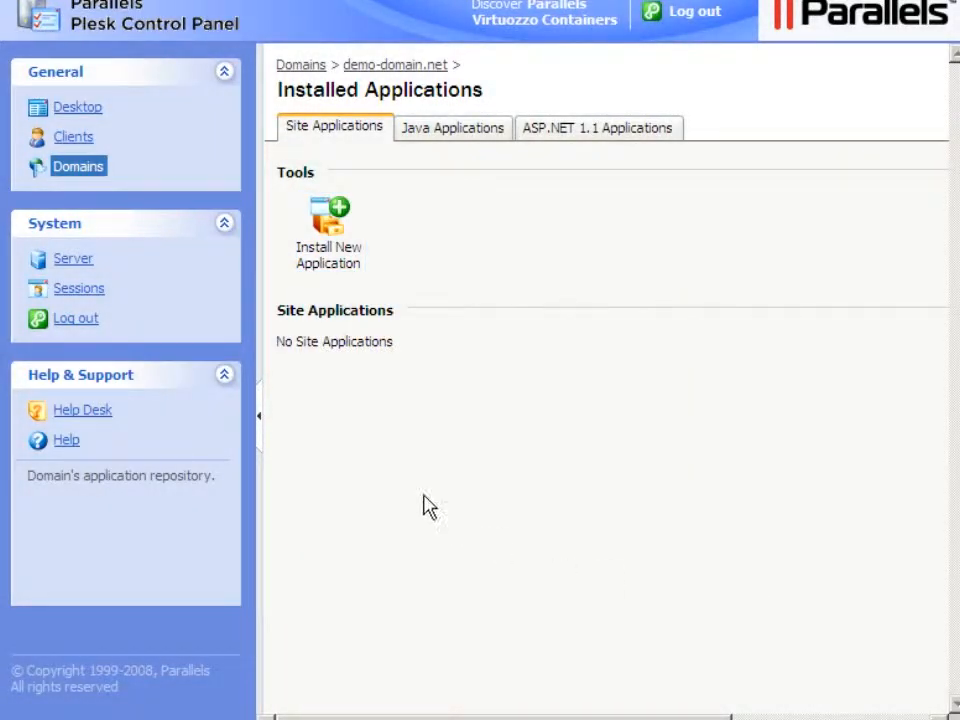
# - Start a new installation of WordPress v2.3.3 from the Personal > Blog applications
pyautogui.click(329, 258)
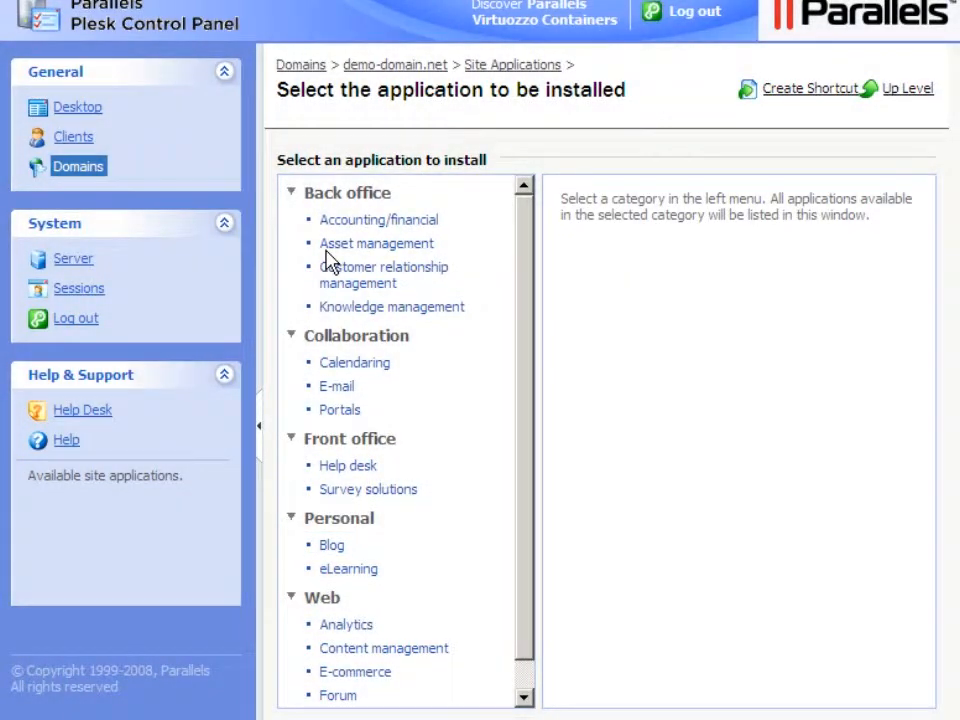
pyautogui.click(333, 550)
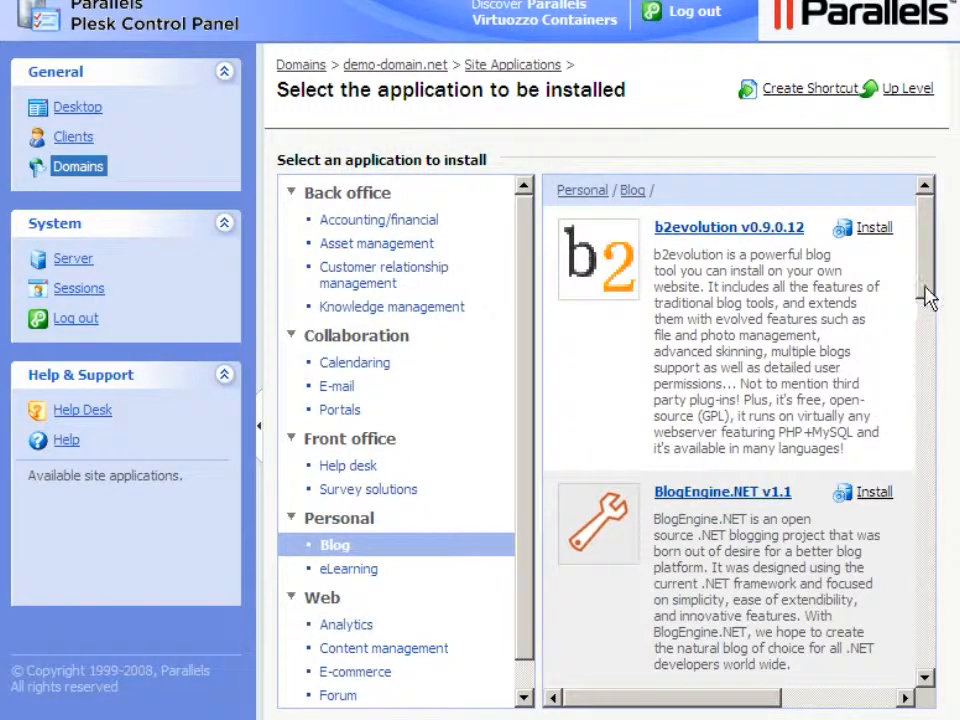
pyautogui.moveTo(928, 253); pyautogui.dragTo(930, 620)
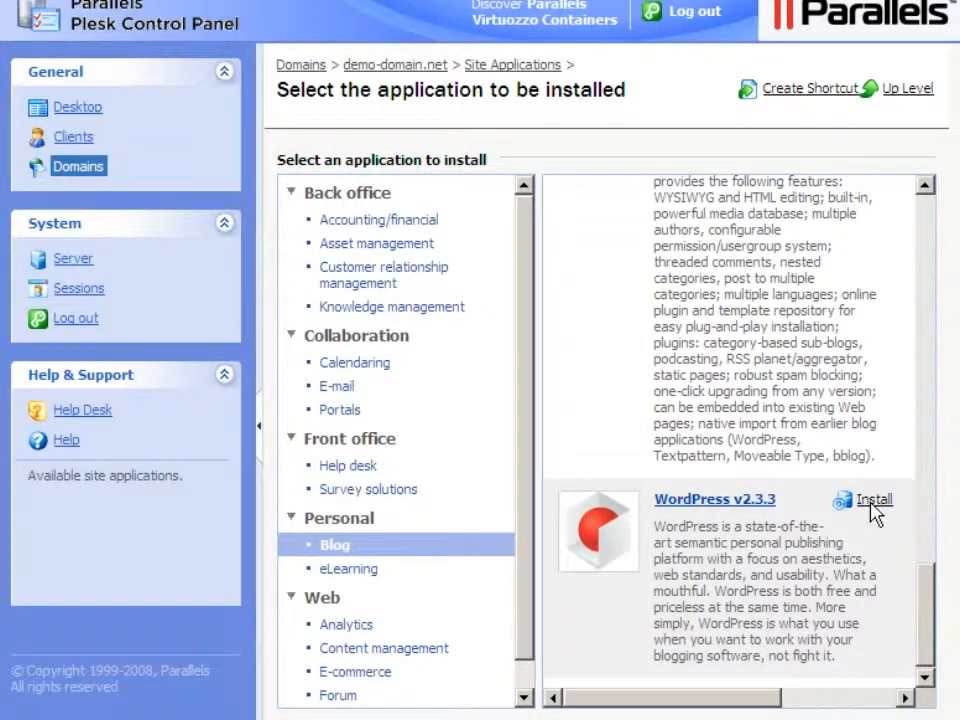
pyautogui.click(874, 508)
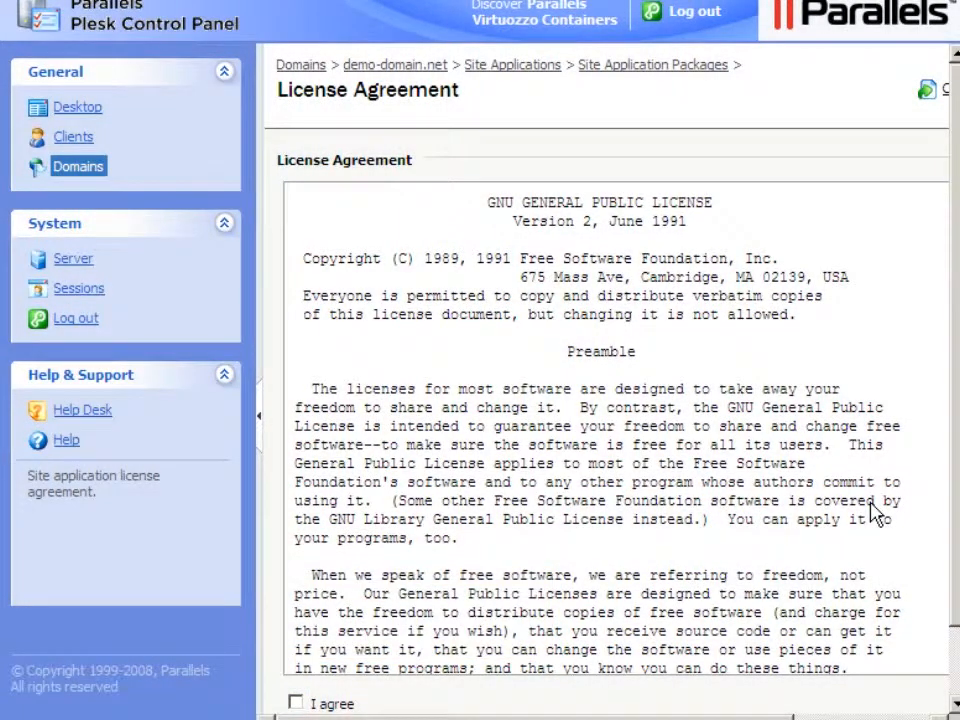
# - Accept the WordPress GNU GPL licence and continue to the installation settings
pyautogui.click(295, 703)
pyautogui.click(862, 718)
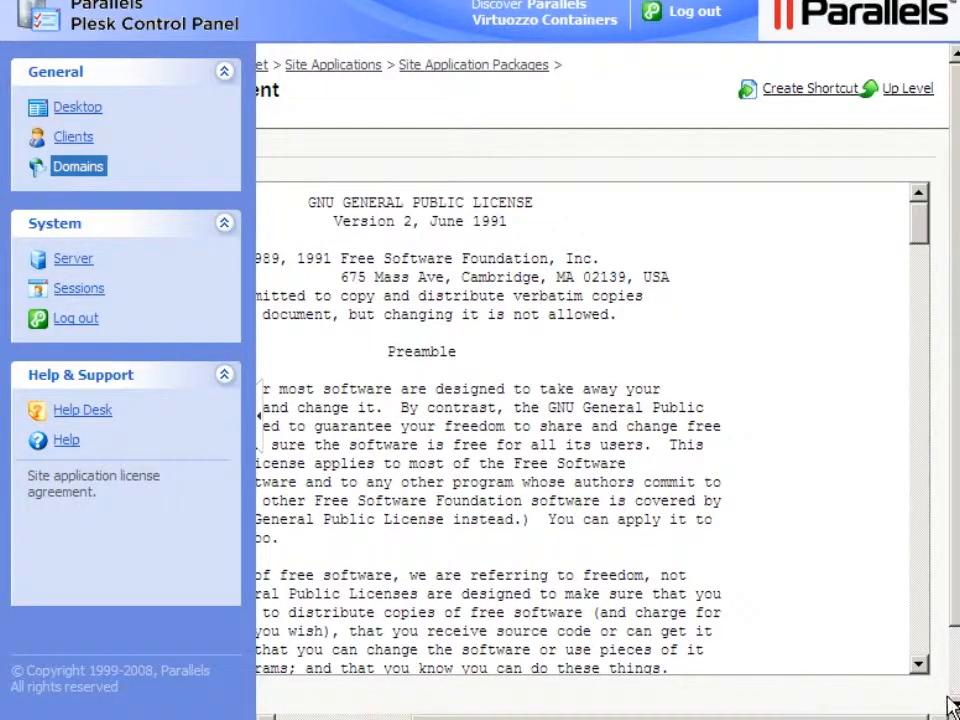
pyautogui.click(956, 668)
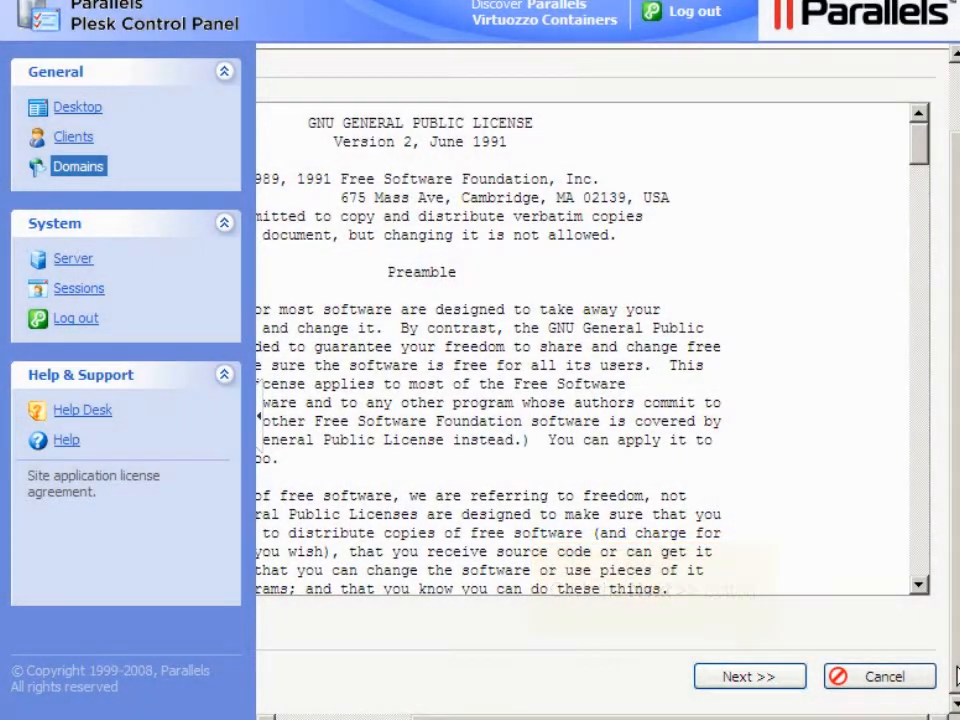
pyautogui.click(750, 684)
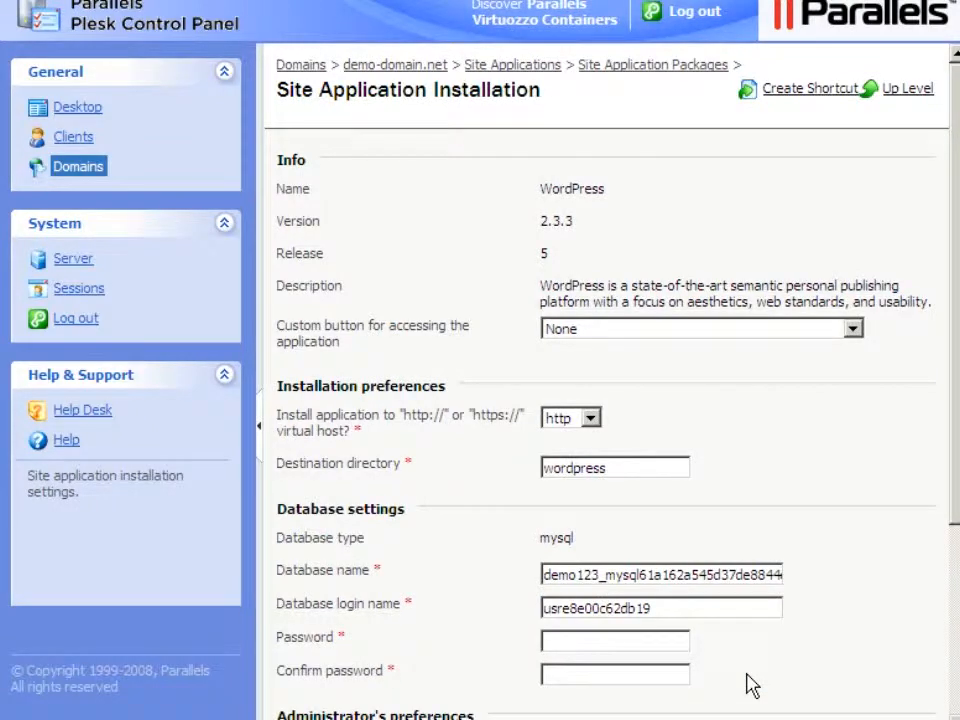
# - Make WordPress's custom access button available for the current domain only
pyautogui.click(853, 330)
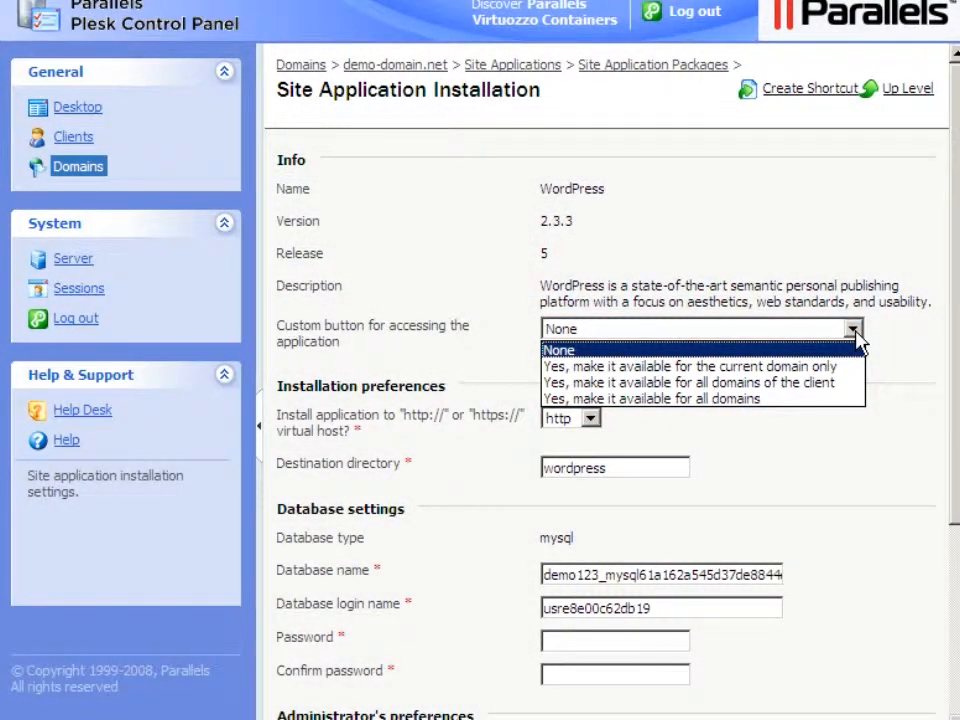
pyautogui.click(851, 368)
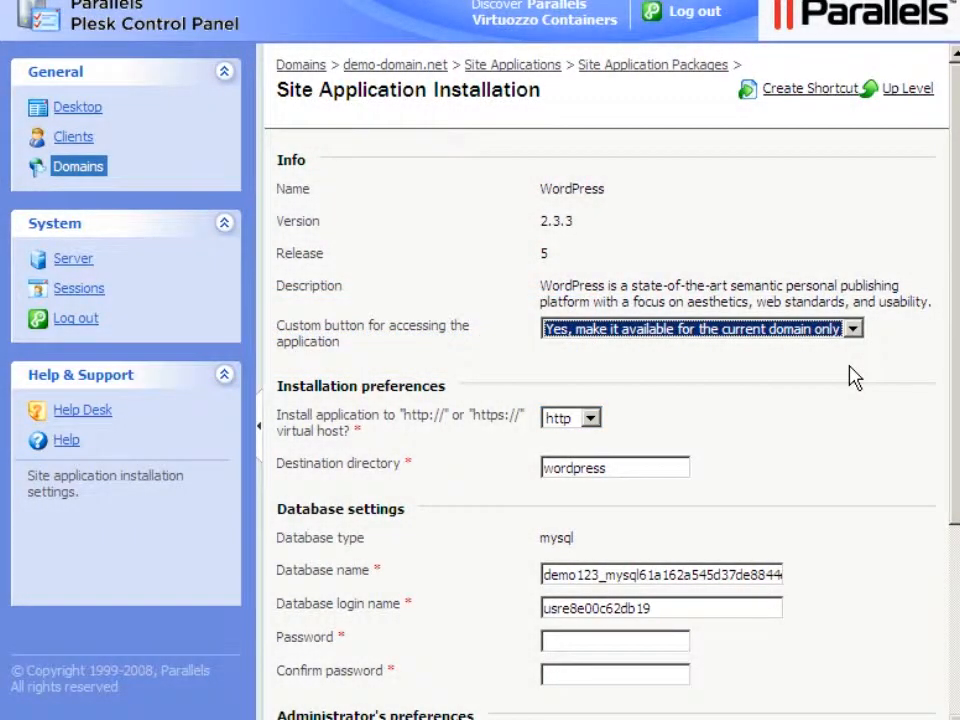
pyautogui.click(592, 419)
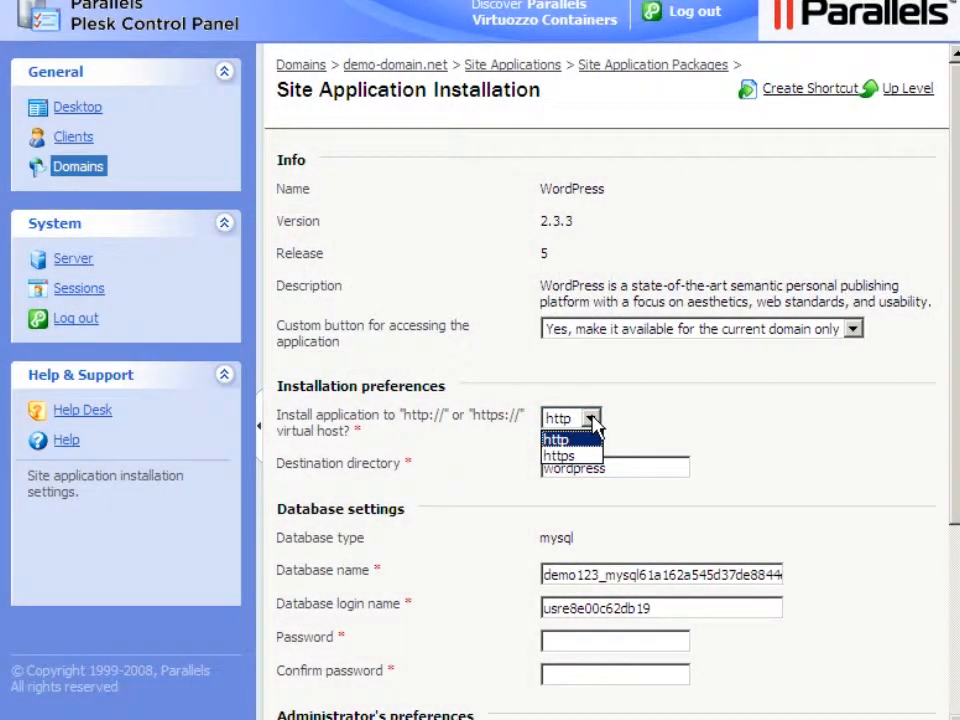
pyautogui.click(593, 424)
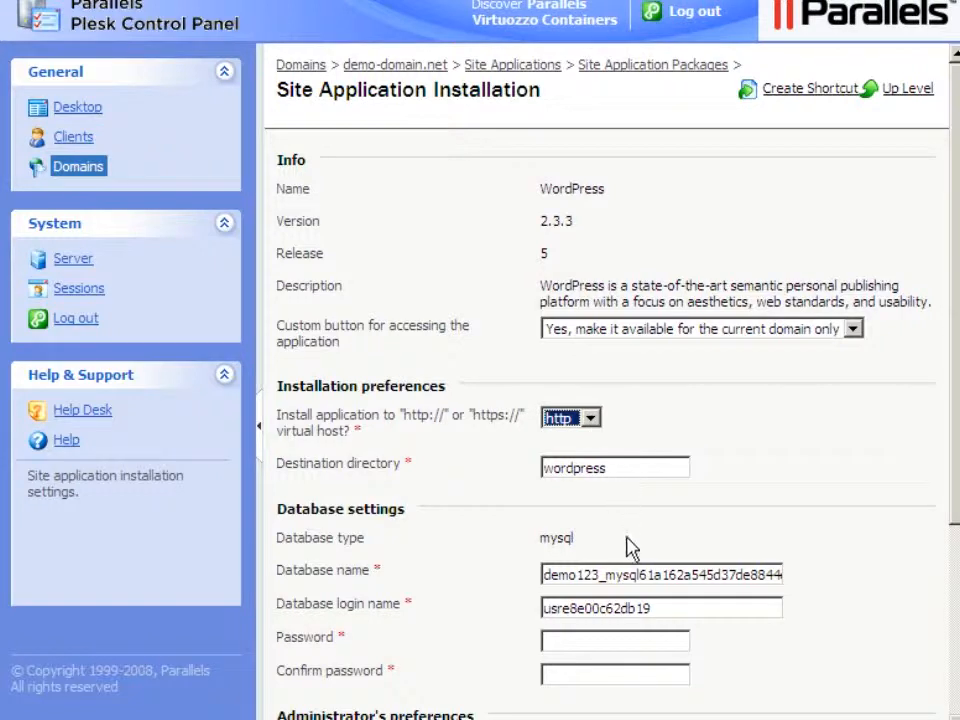
pyautogui.doubleClick(629, 582)
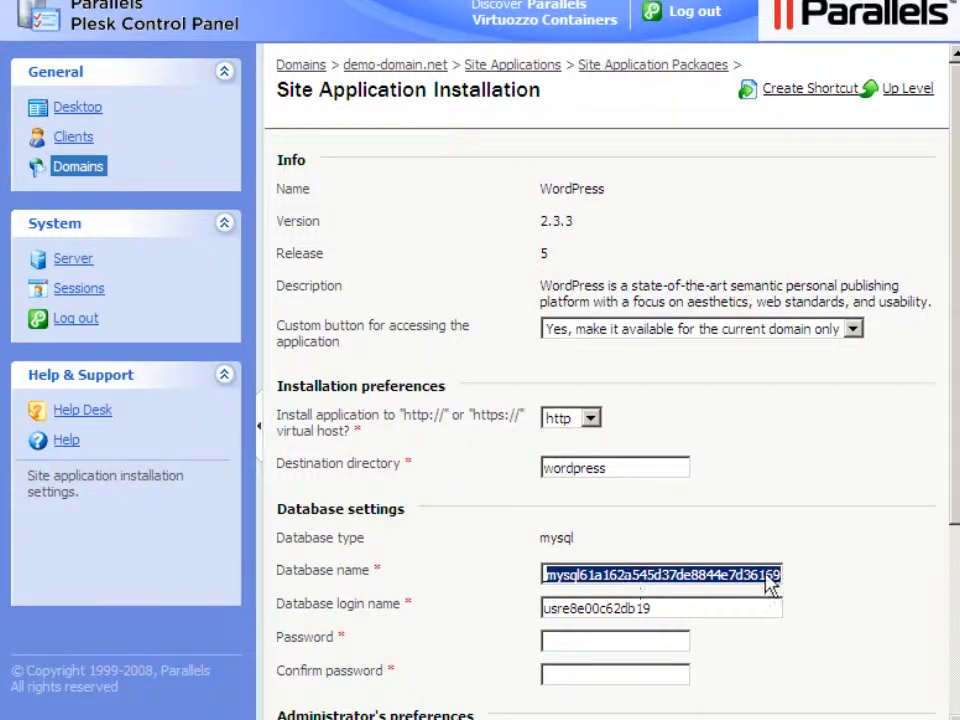
# - Set database name and login to demo123_wp, then enter and confirm the database password
pyautogui.write('demo123_wp')
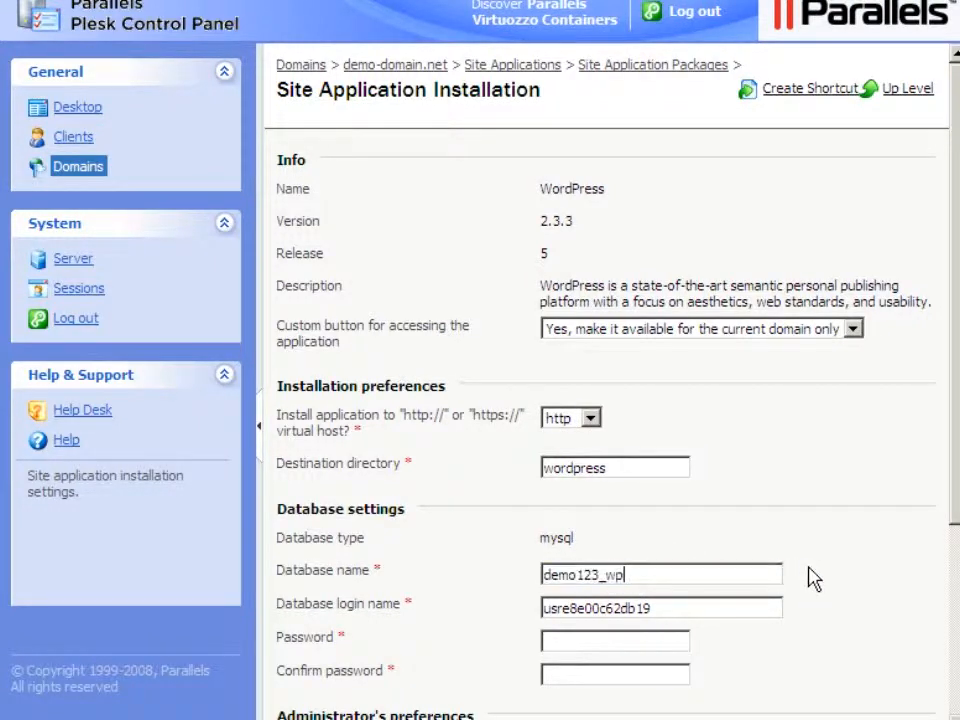
pyautogui.doubleClick(551, 612)
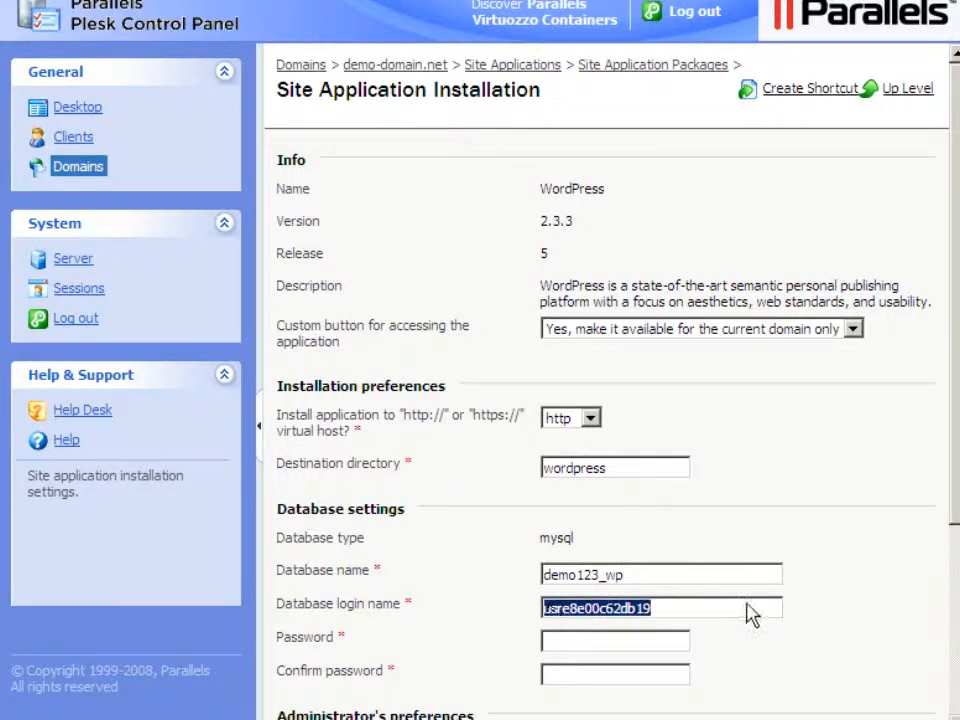
pyautogui.write('demo123_')
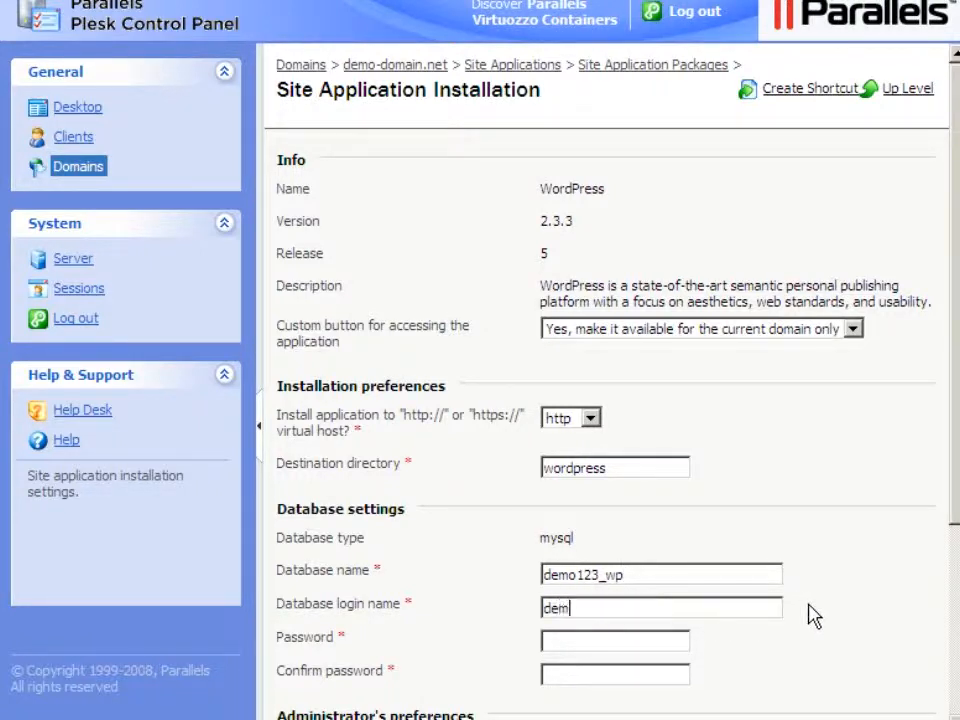
pyautogui.write('wp')
pyautogui.press('Tab')
pyautogui.write('demo12345')
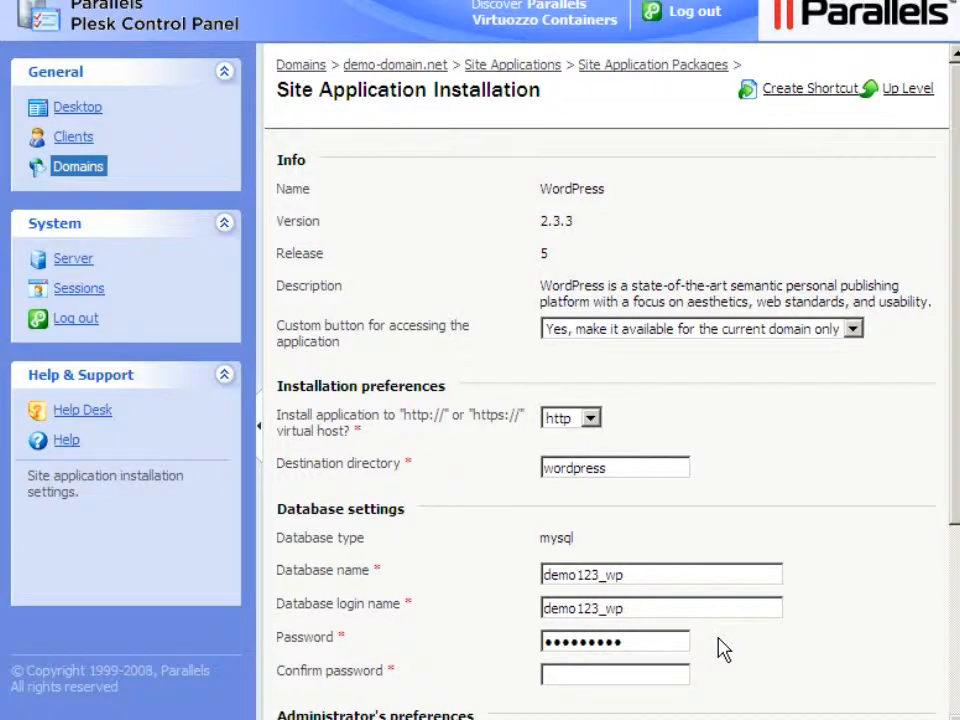
pyautogui.press('Tab')
pyautogui.click(549, 678)
pyautogui.write('demo123_wp')
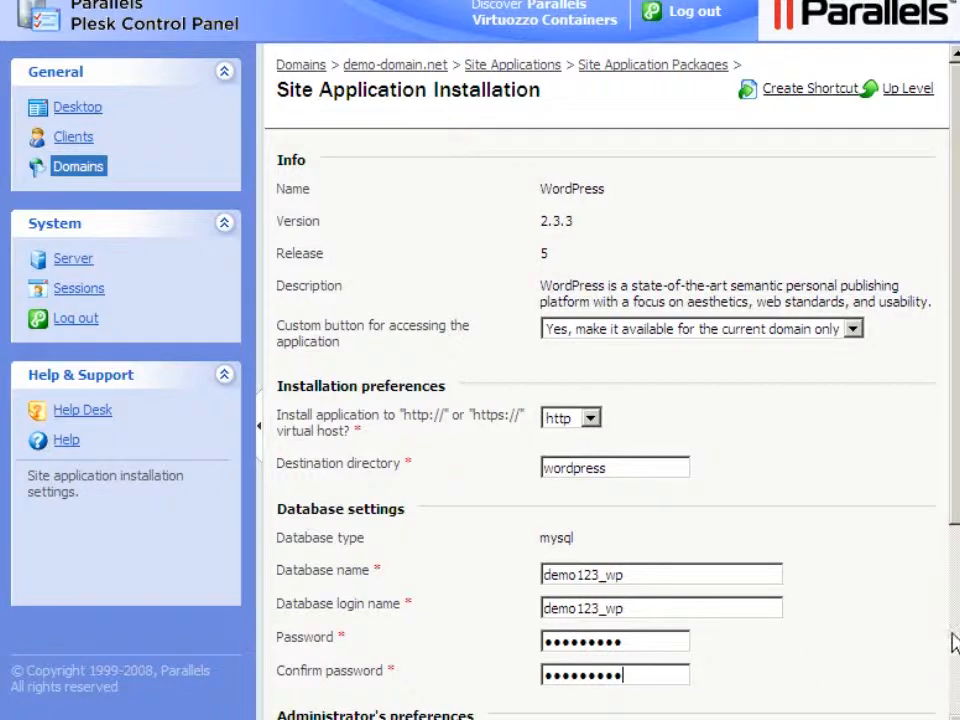
# - Enter and confirm the WordPress administrator's password
pyautogui.scroll(-5, 954, 632)
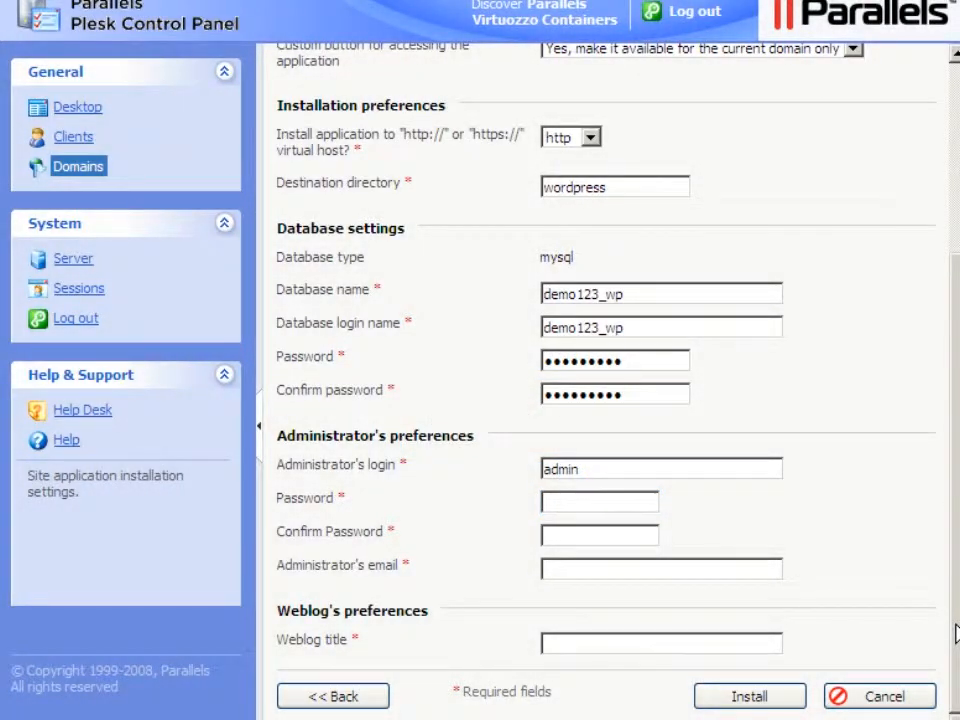
pyautogui.click(548, 508)
pyautogui.write('123456789')
pyautogui.click(549, 540)
pyautogui.write('••••••••••')
# - Fill in the administrator's e-mail address and set the weblog title to 'Demo Domain Blog'
pyautogui.press('Tab')
pyautogui.click(546, 570)
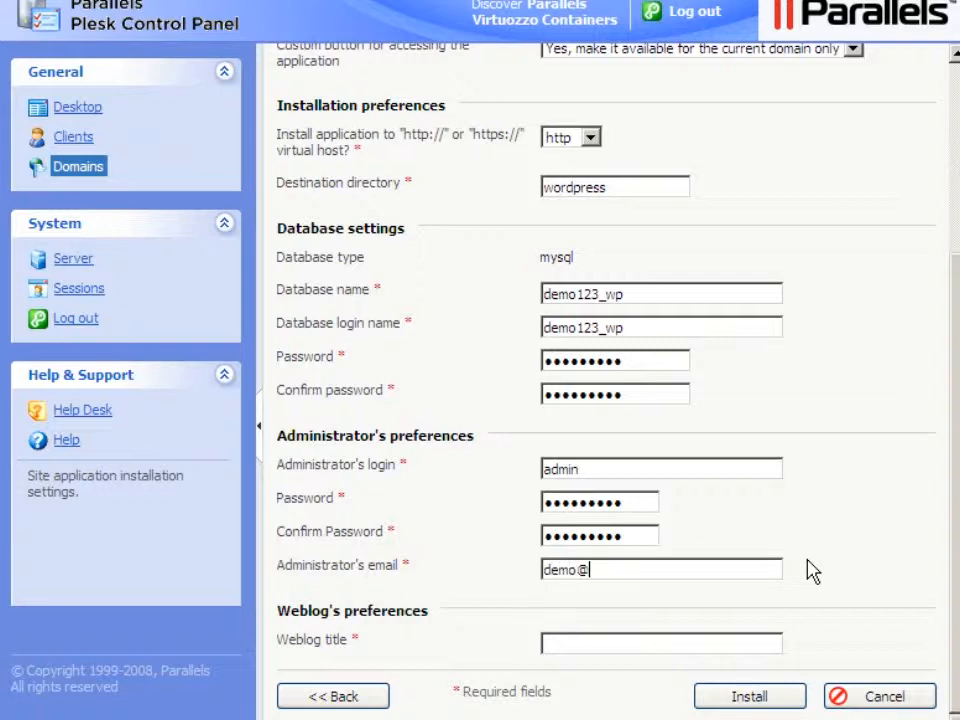
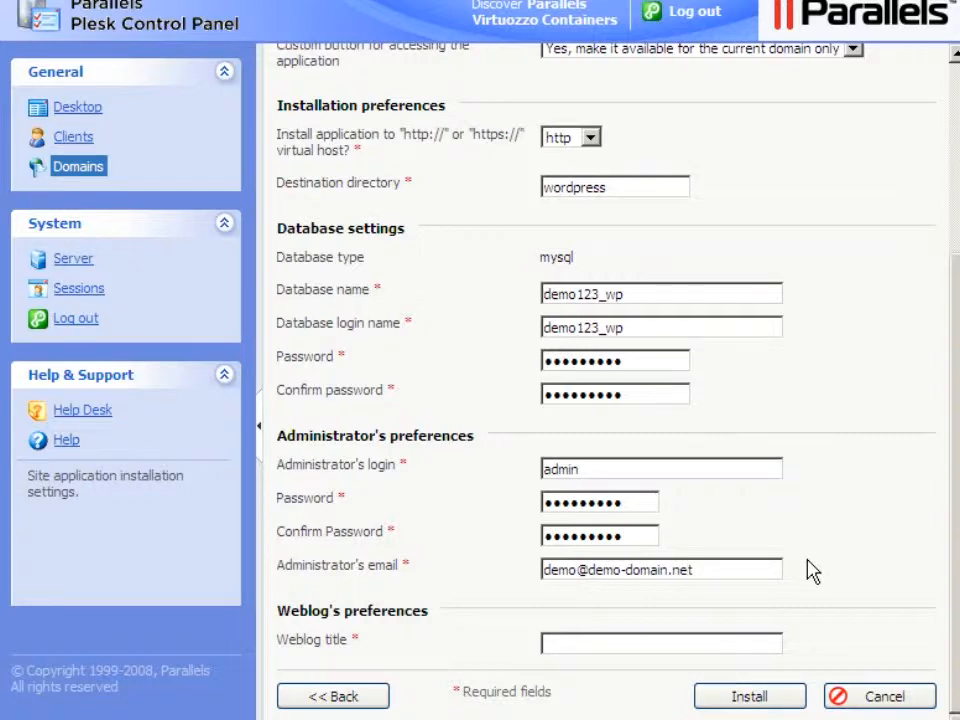
pyautogui.press('Tab')
pyautogui.click(550, 645)
pyautogui.write('Demo Domain B')
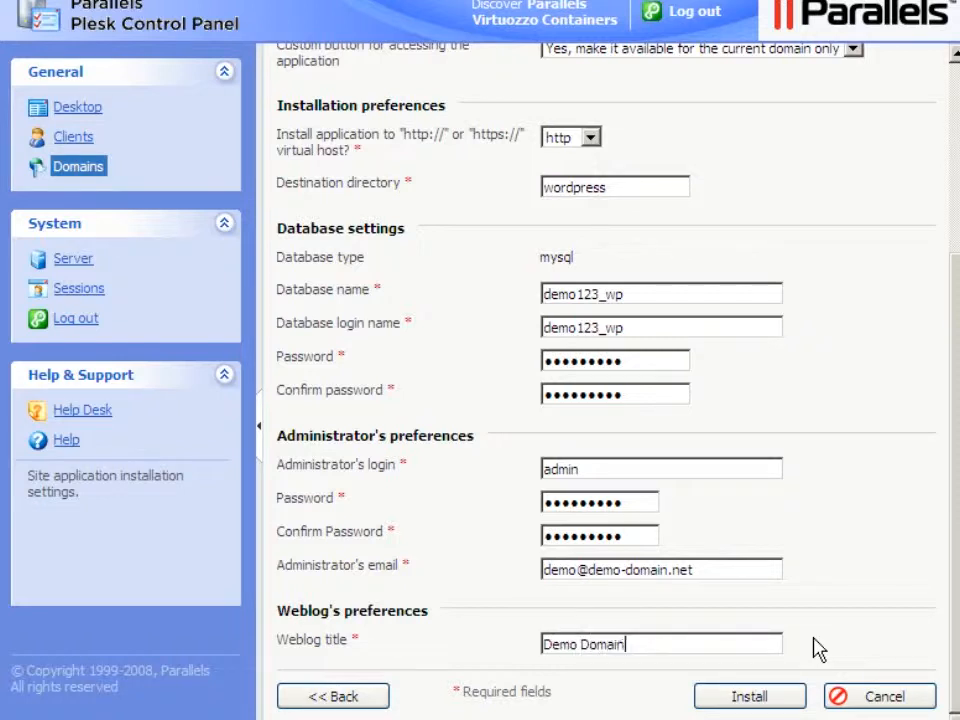
pyautogui.write('log')
# - Install WordPress with these settings and select it in the Installed Applications list
pyautogui.click(753, 700)
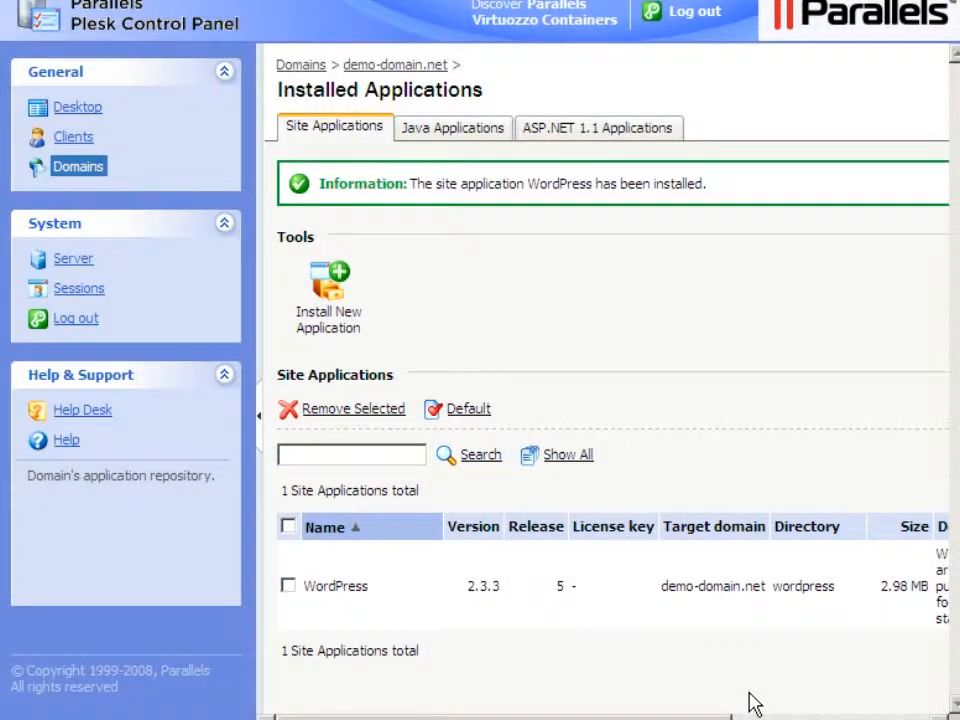
pyautogui.click(288, 586)
# - Make WordPress the default application for demo-domain.net, accepting the index.html redirect
pyautogui.click(464, 412)
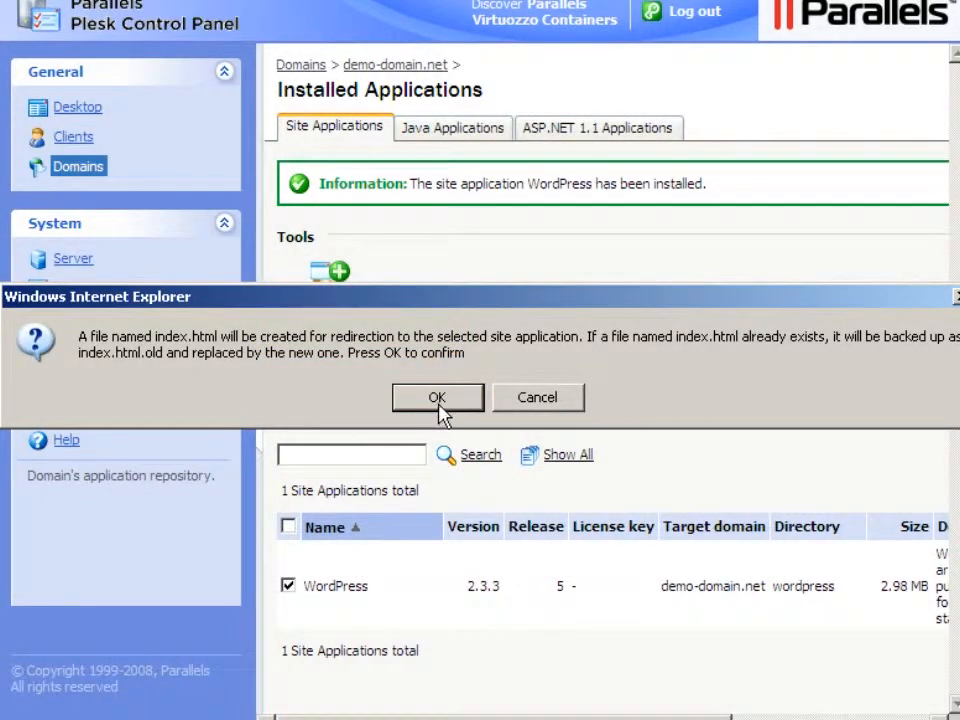
pyautogui.click(439, 404)
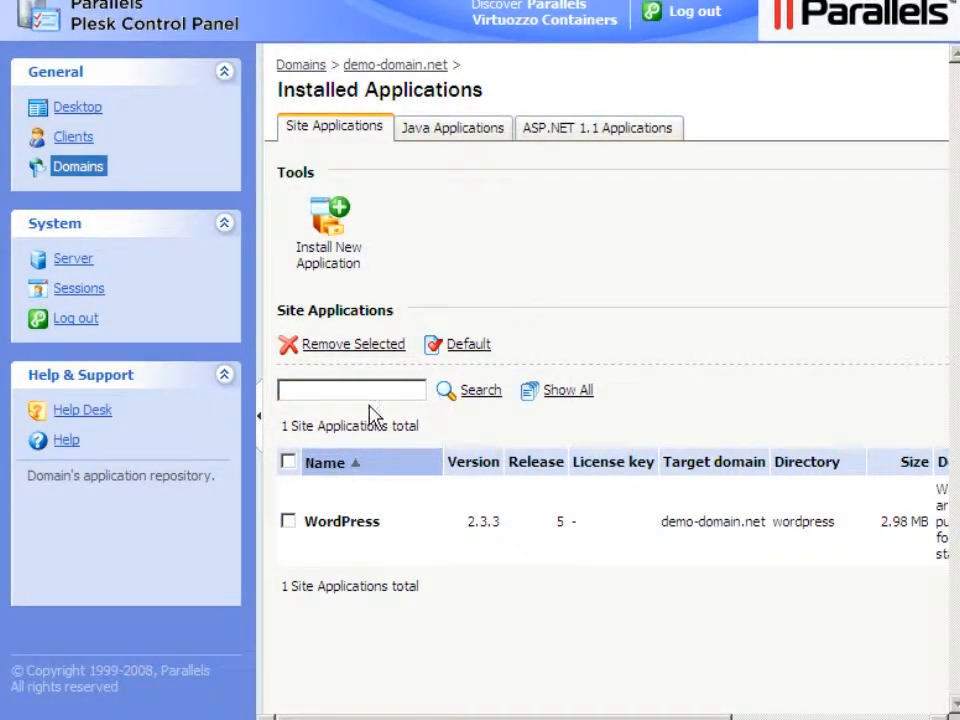
# - Select WordPress-2.3.3-5 and request its removal from demo-domain.net
pyautogui.click(288, 522)
pyautogui.click(350, 346)
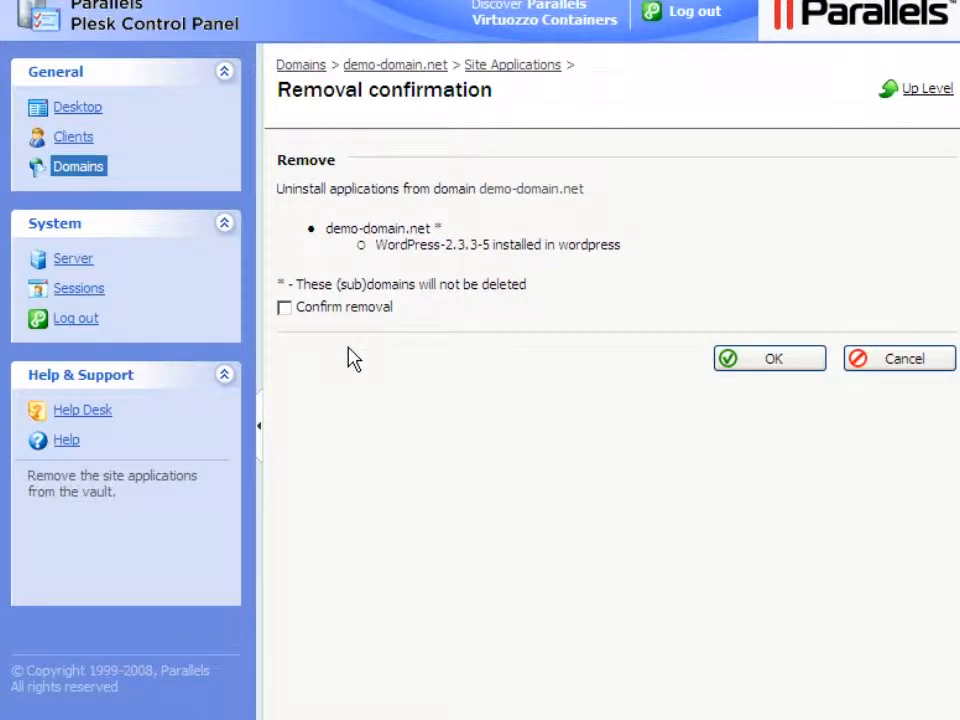
# - Confirm and submit the removal of WordPress-2.3.3-5 from demo-domain.net
pyautogui.click(285, 309)
pyautogui.click(771, 362)
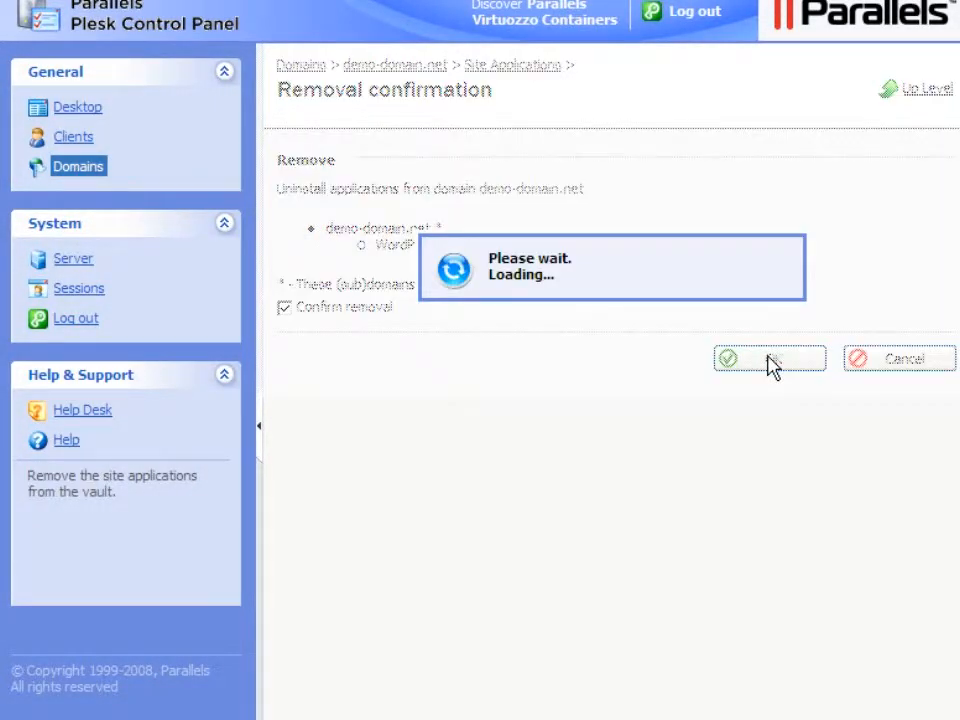